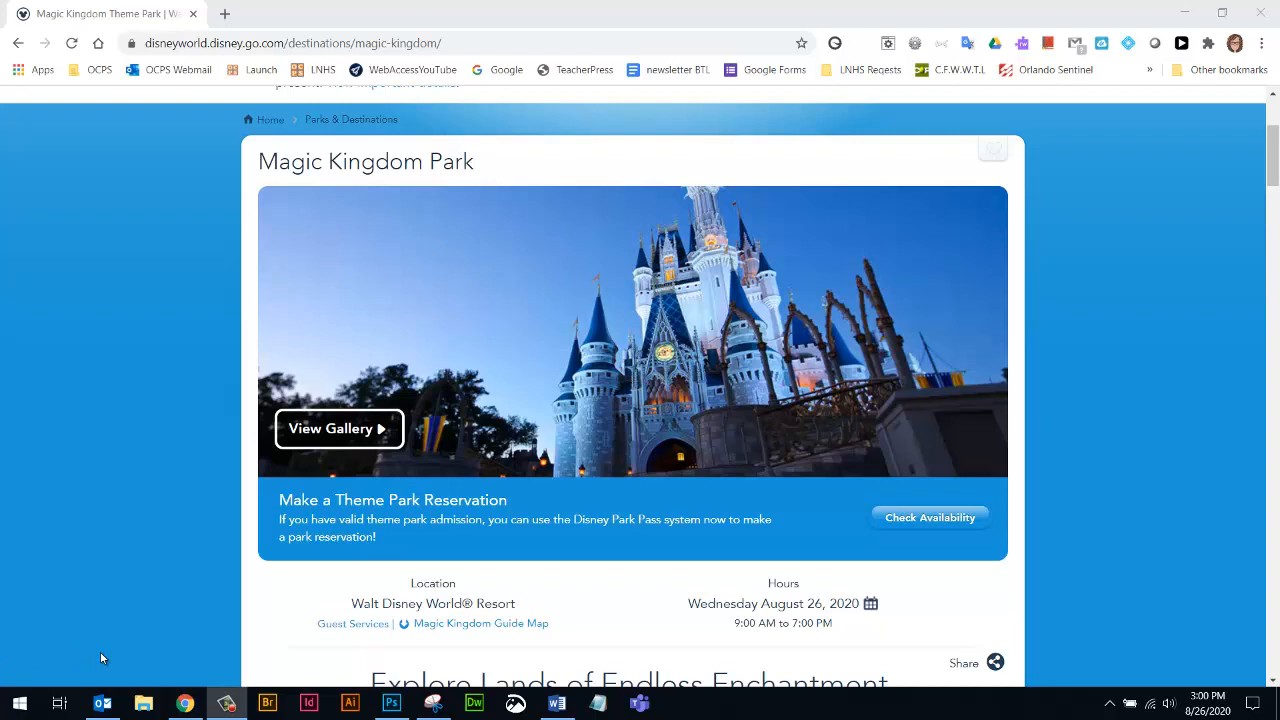
- Launch Snip & Sketch from Start search and snip a rectangle of the castle photo
click(22, 706)
text(snip)
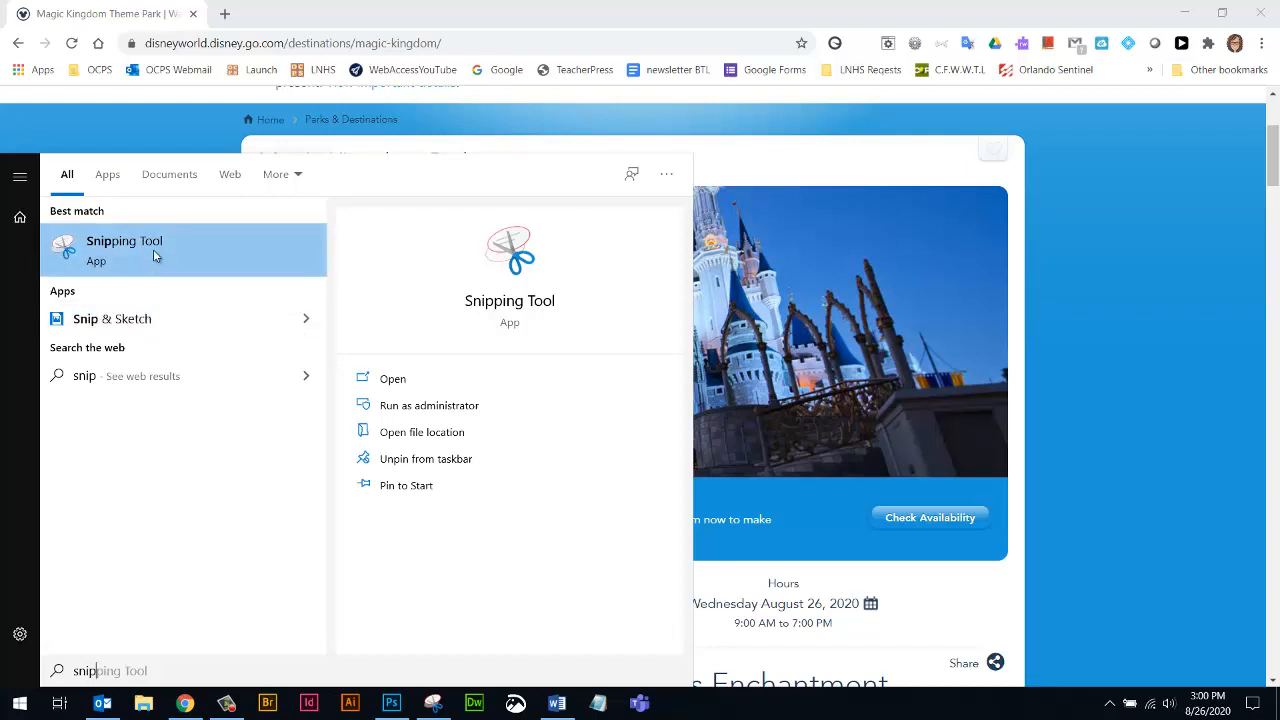
click(103, 321)
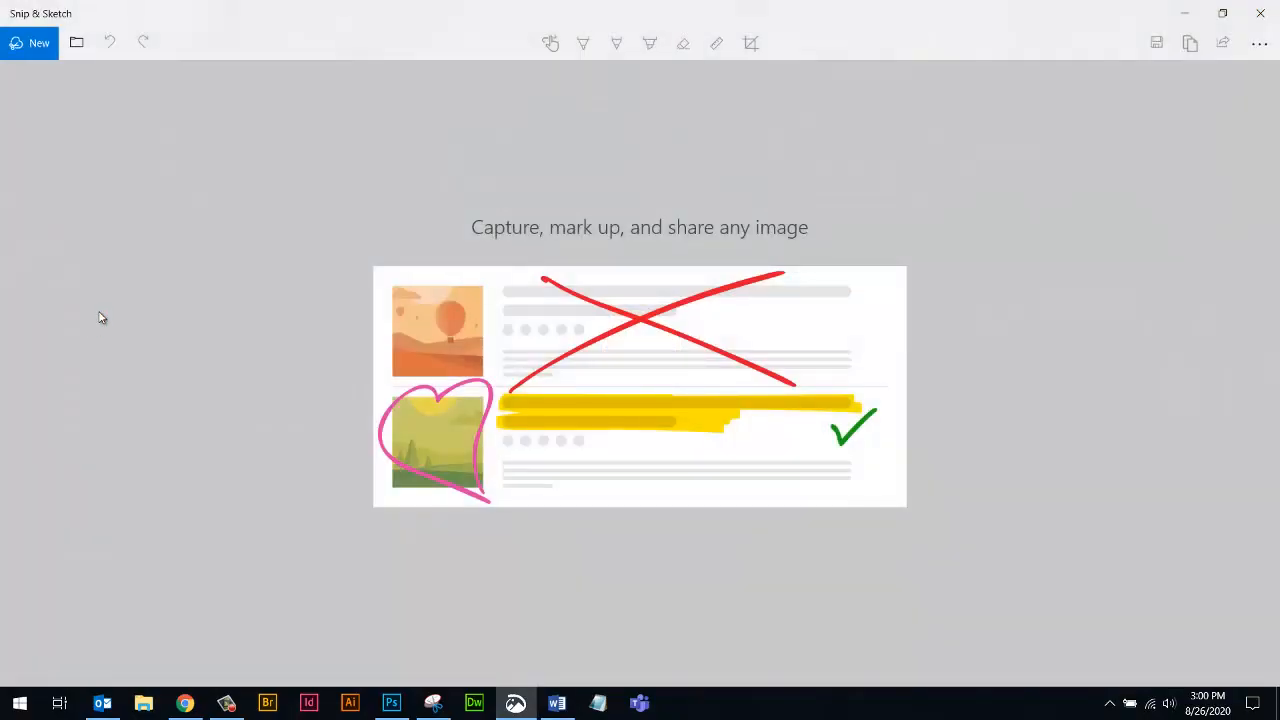
click(21, 48)
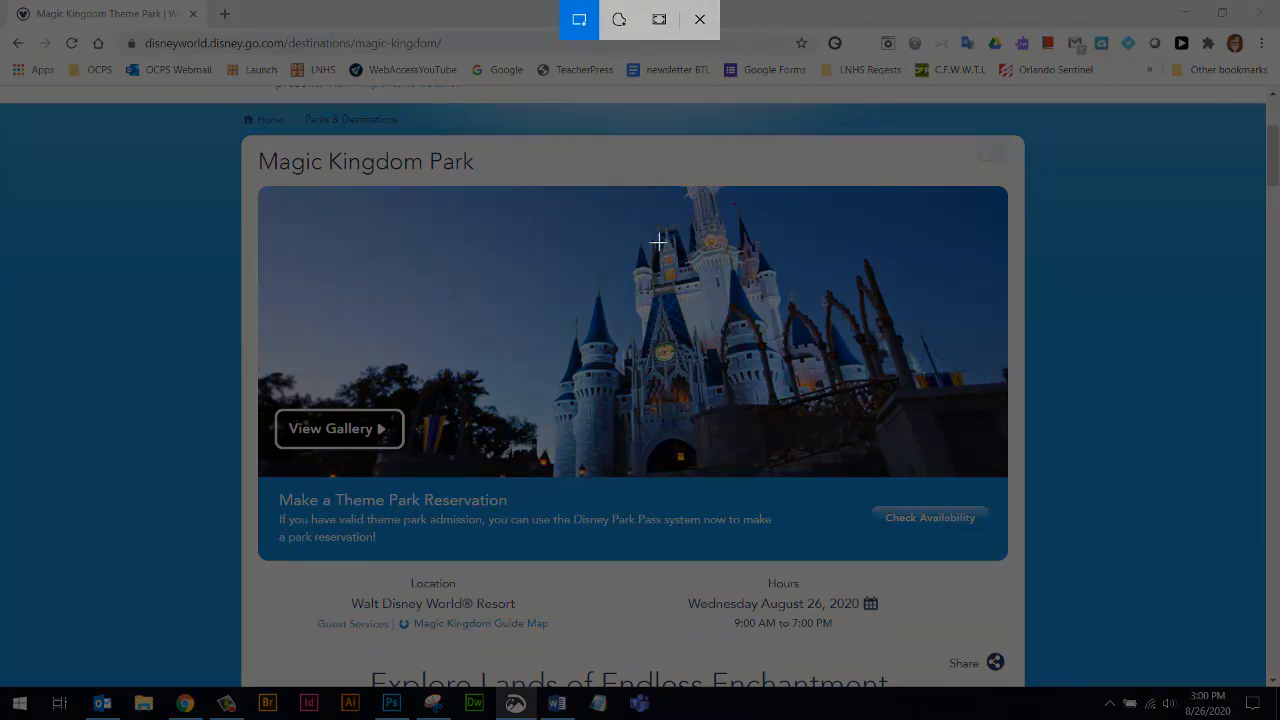
drag(651, 237, 908, 429)
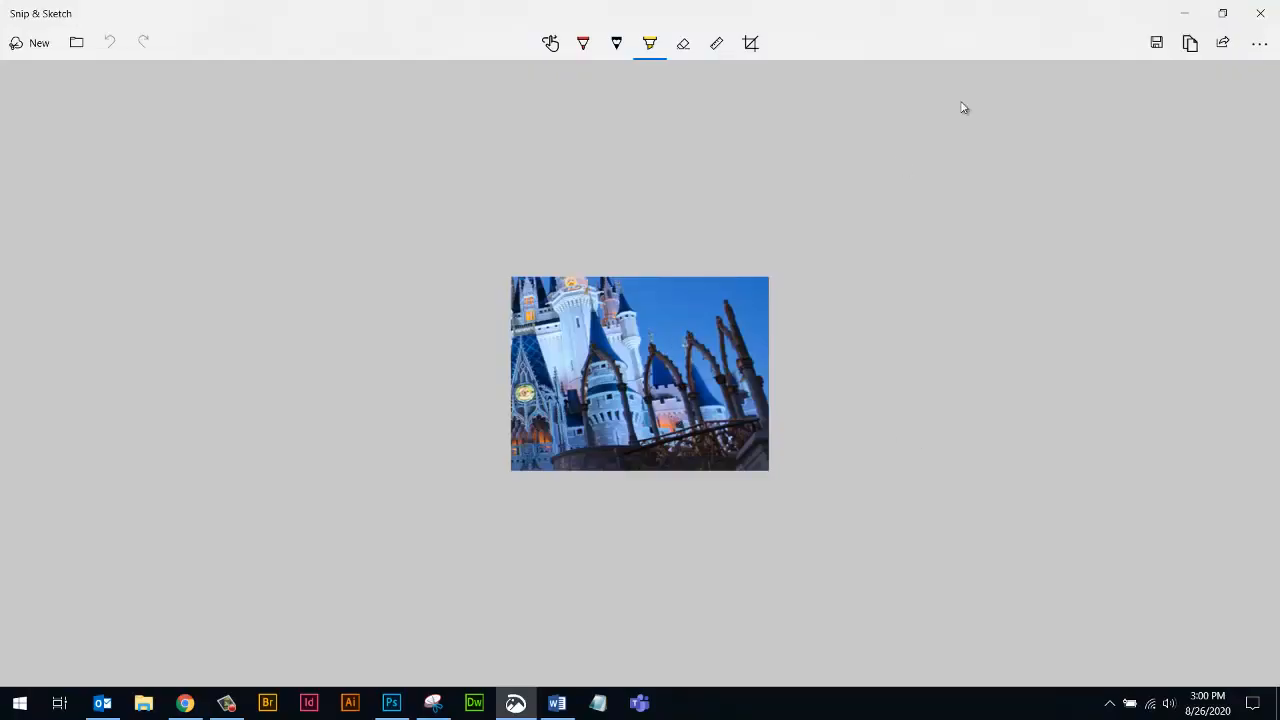
- Cancel the Save As dialog and copy the castle snip to the clipboard instead
click(1157, 43)
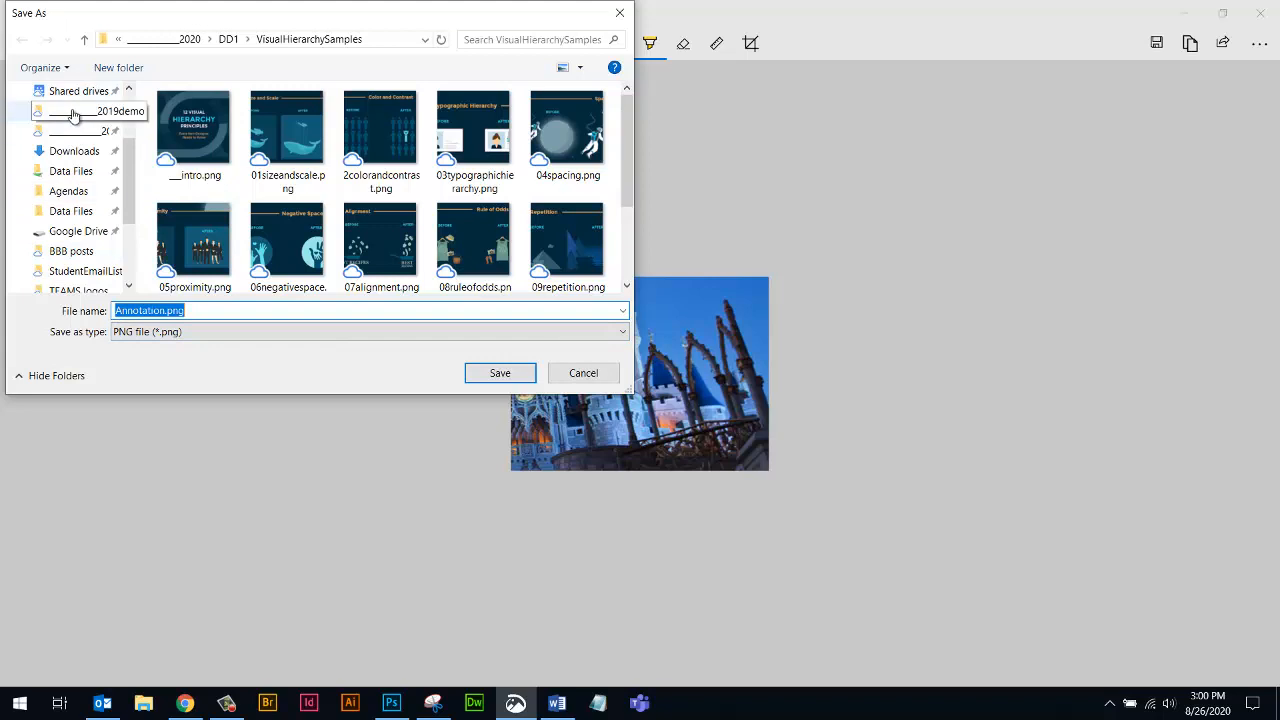
click(584, 373)
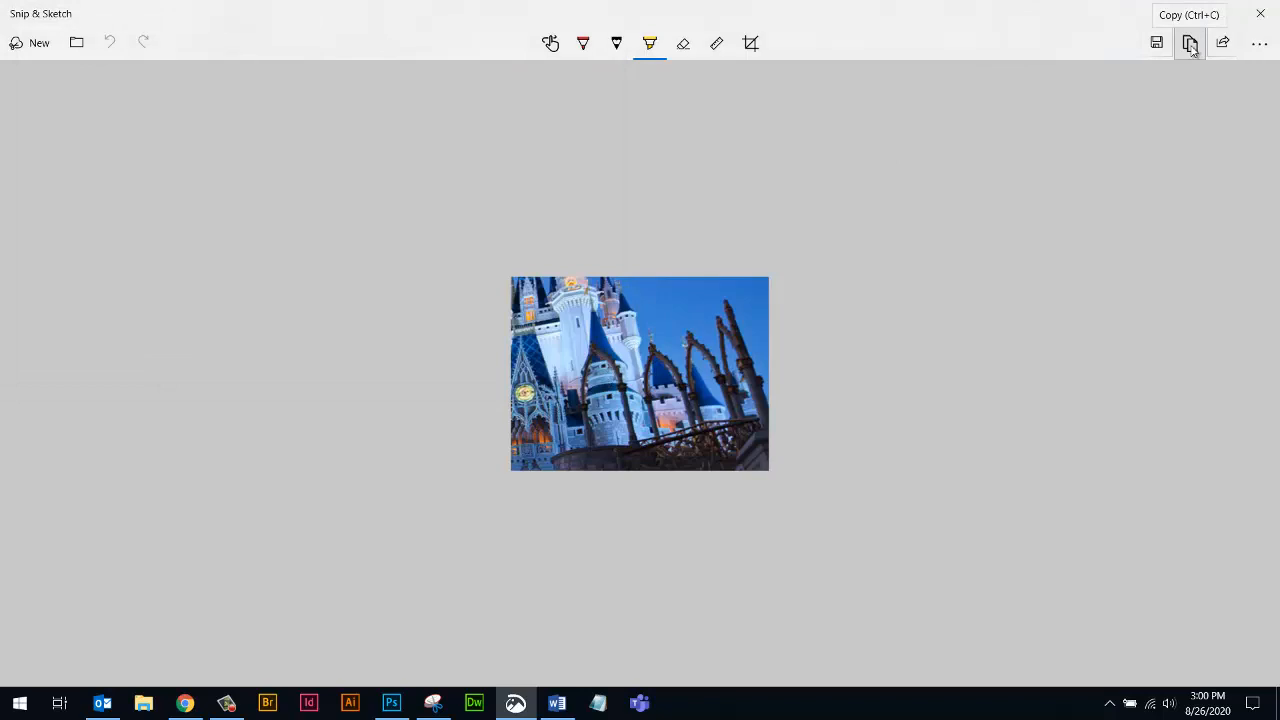
click(1190, 45)
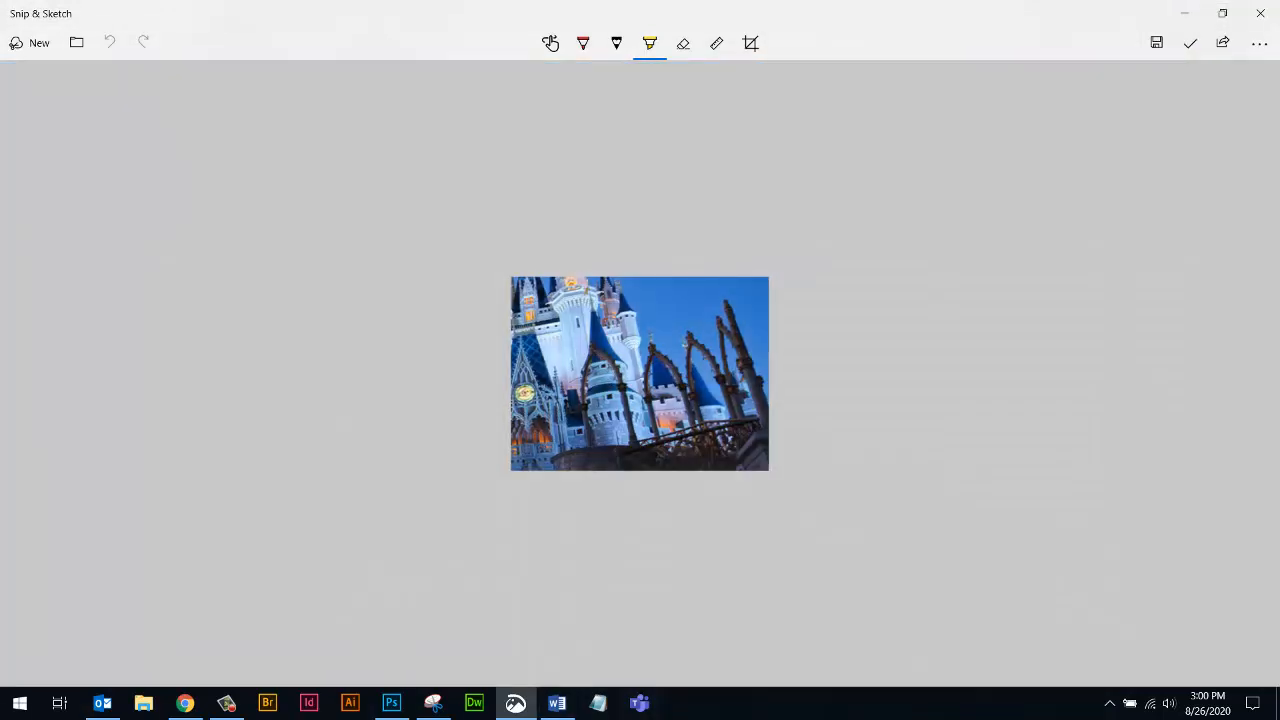
- Paste the castle snip into Word with a new line below, then close Snip & Sketch
click(557, 703)
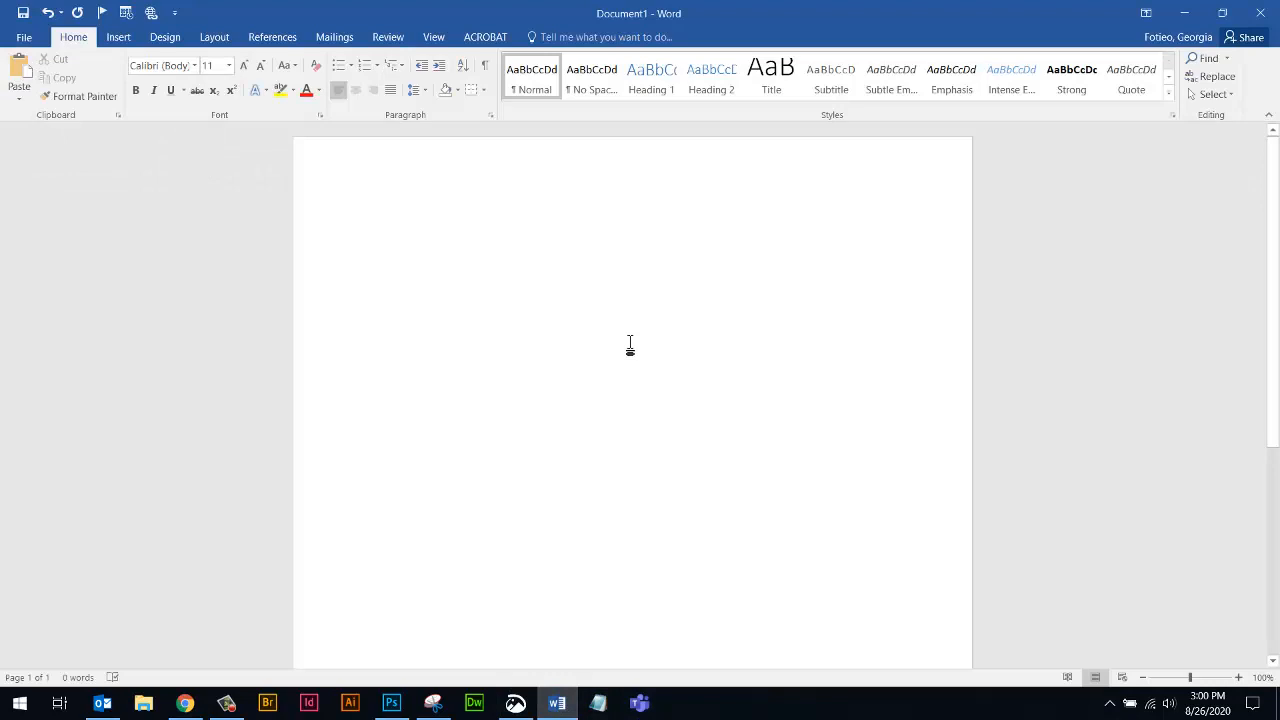
key(ctrl+v)
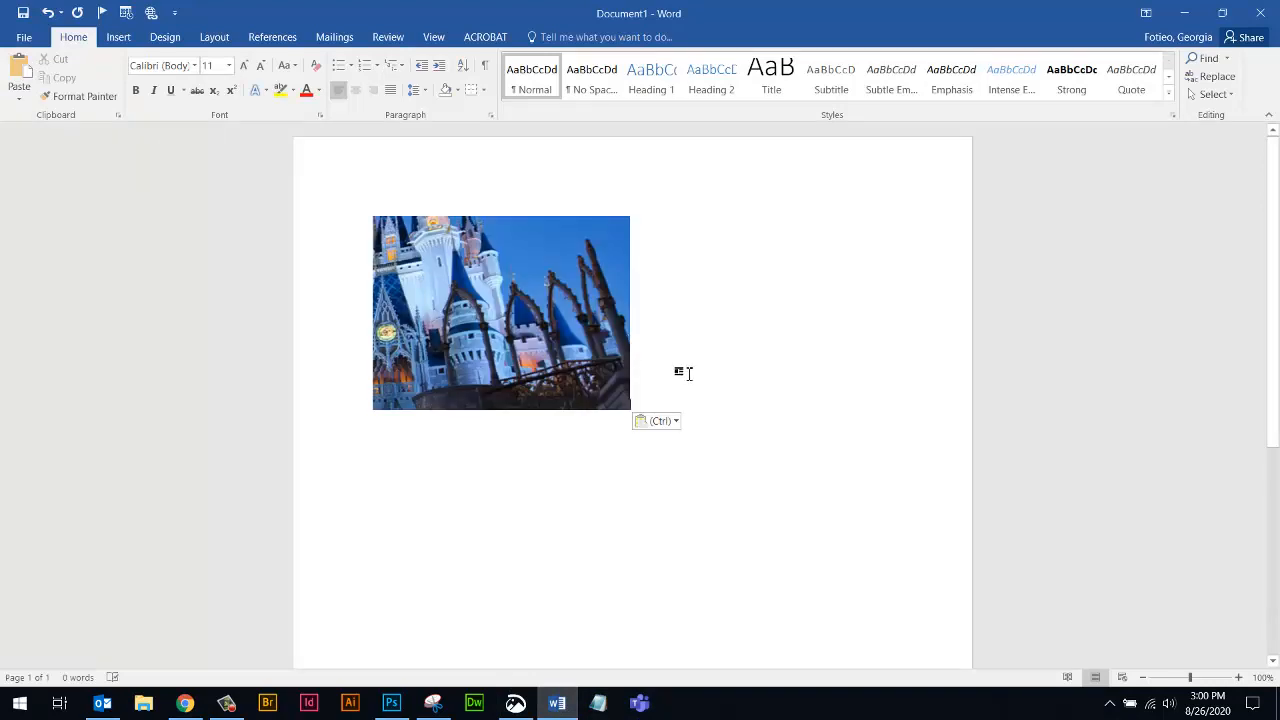
key(Return)
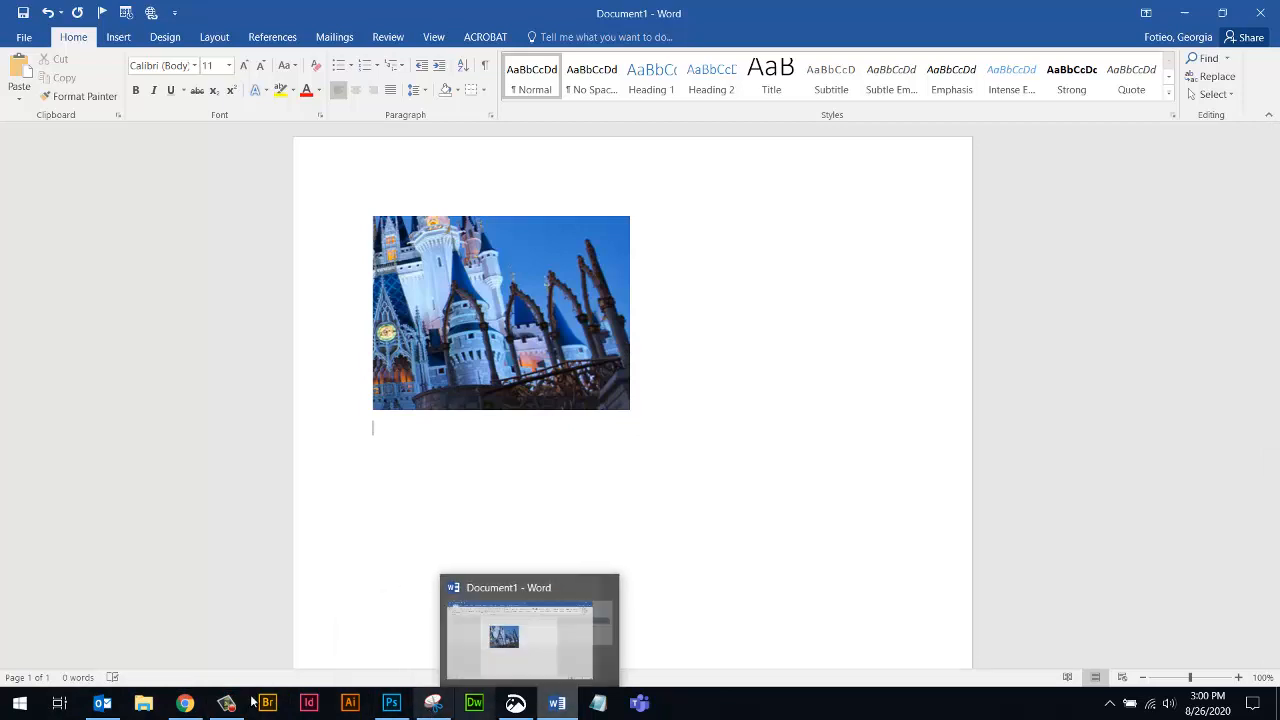
mouse_move(102, 704)
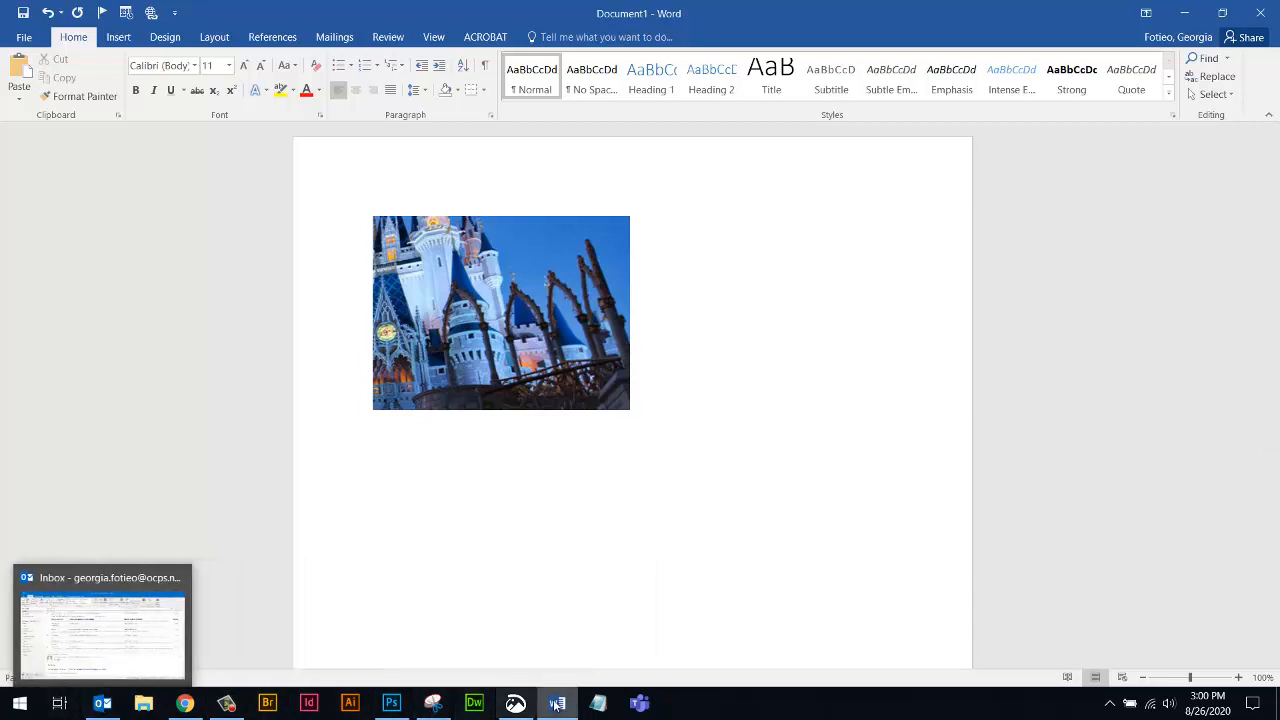
click(515, 703)
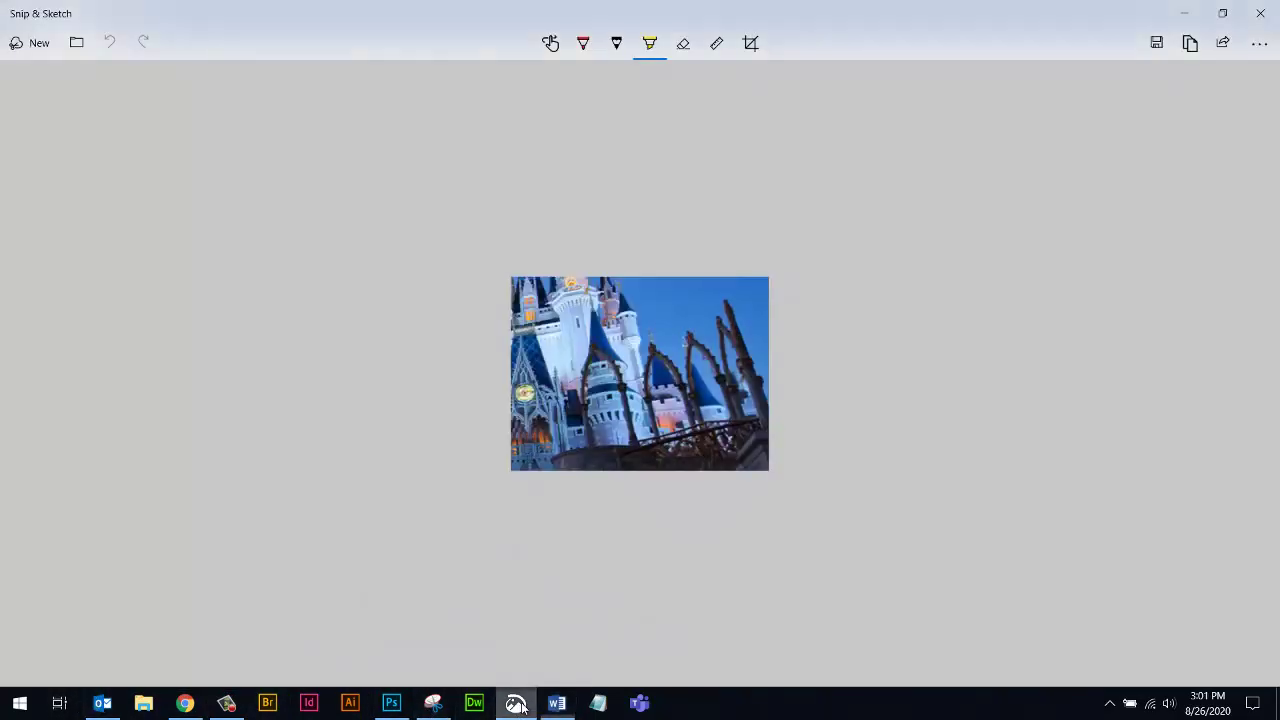
click(1262, 13)
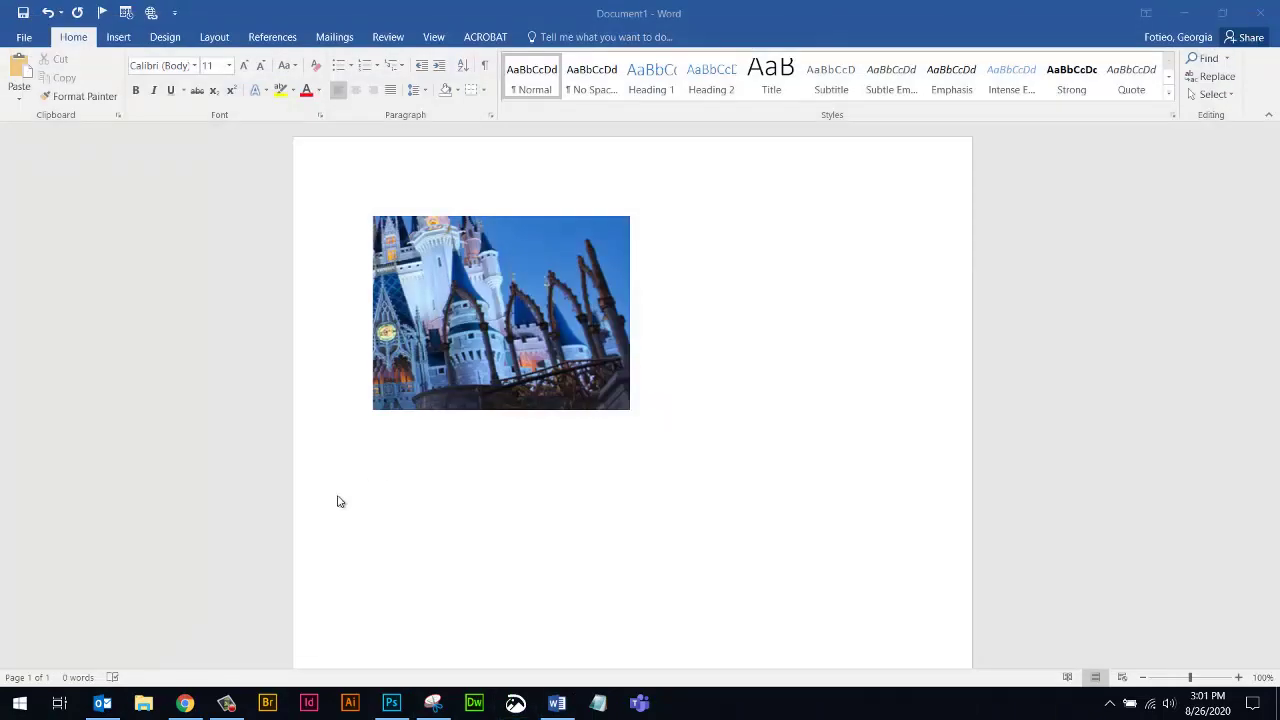
- Return to the Magic Kingdom page and snip the Thrilling Coasters attraction card
click(184, 703)
scroll(465, 488, down, 2)
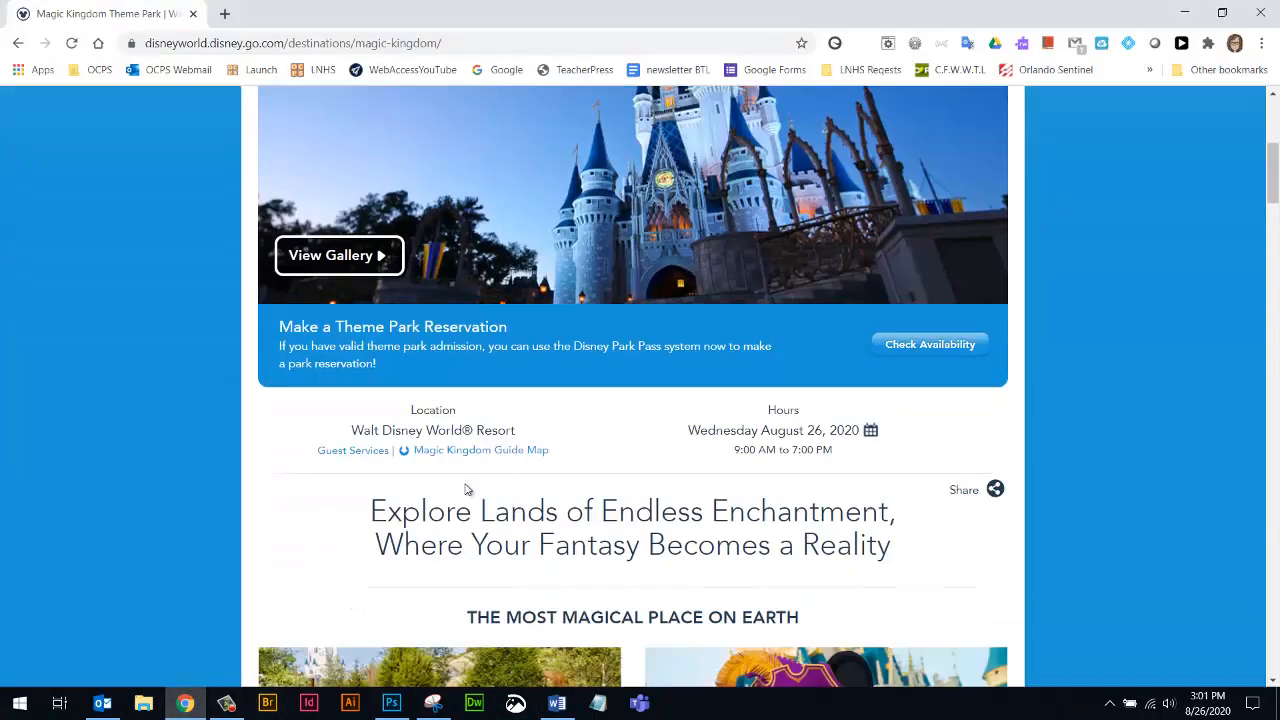
scroll(465, 488, down, 5)
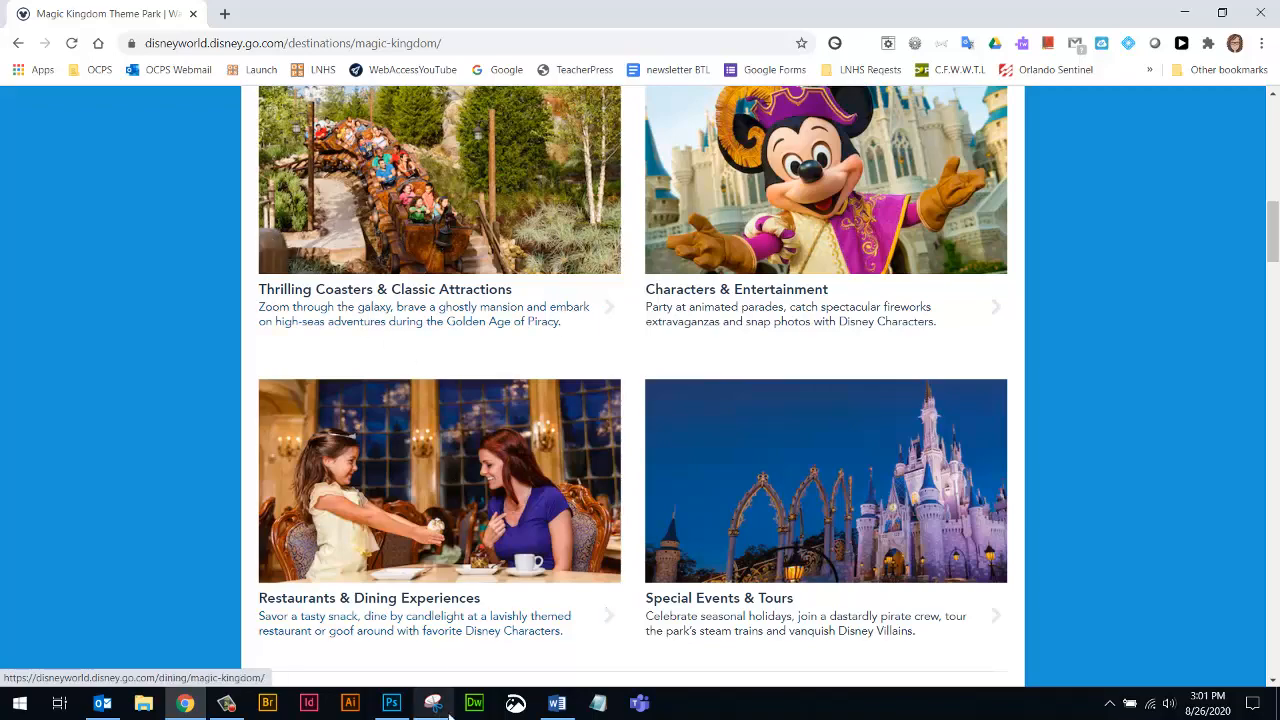
click(515, 703)
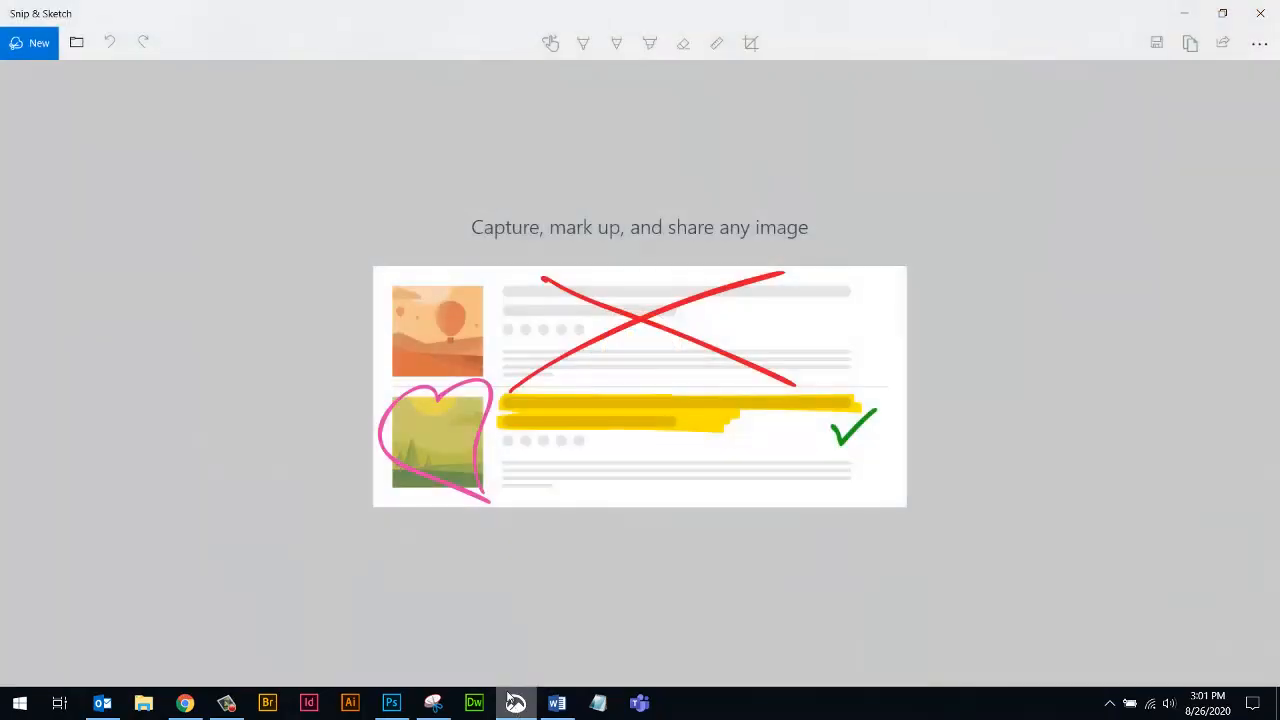
click(39, 45)
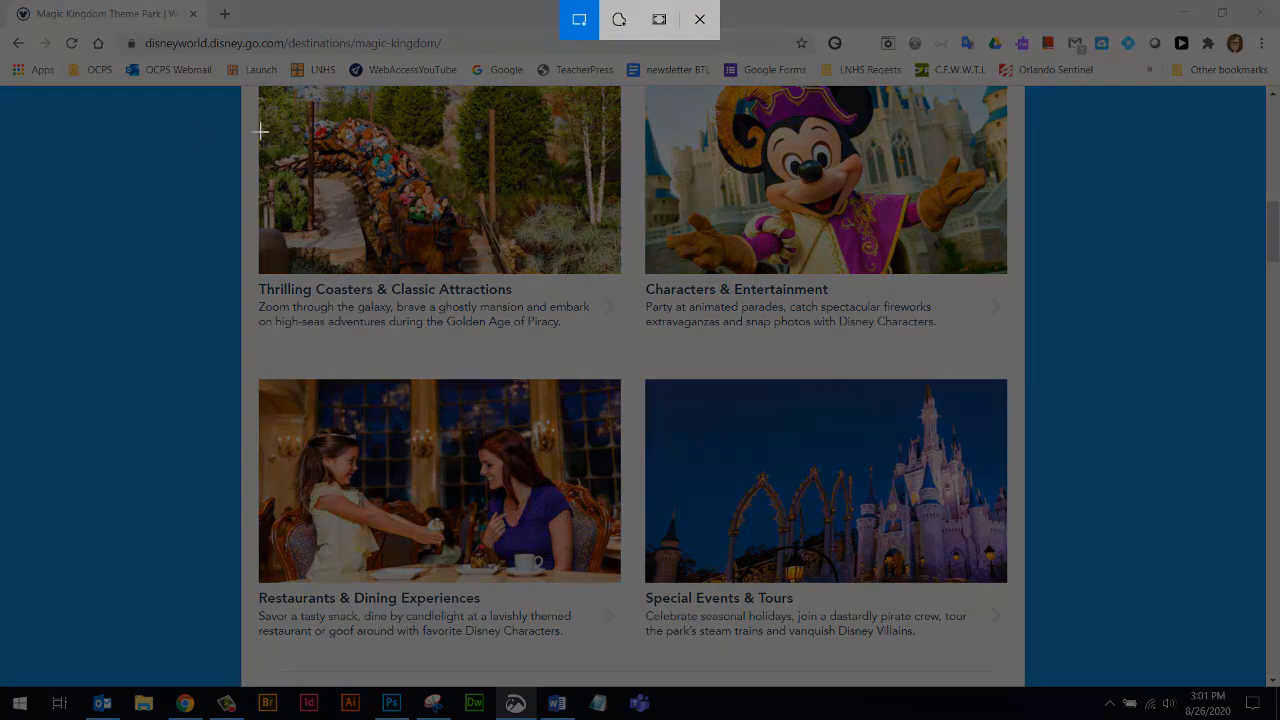
drag(248, 130, 628, 362)
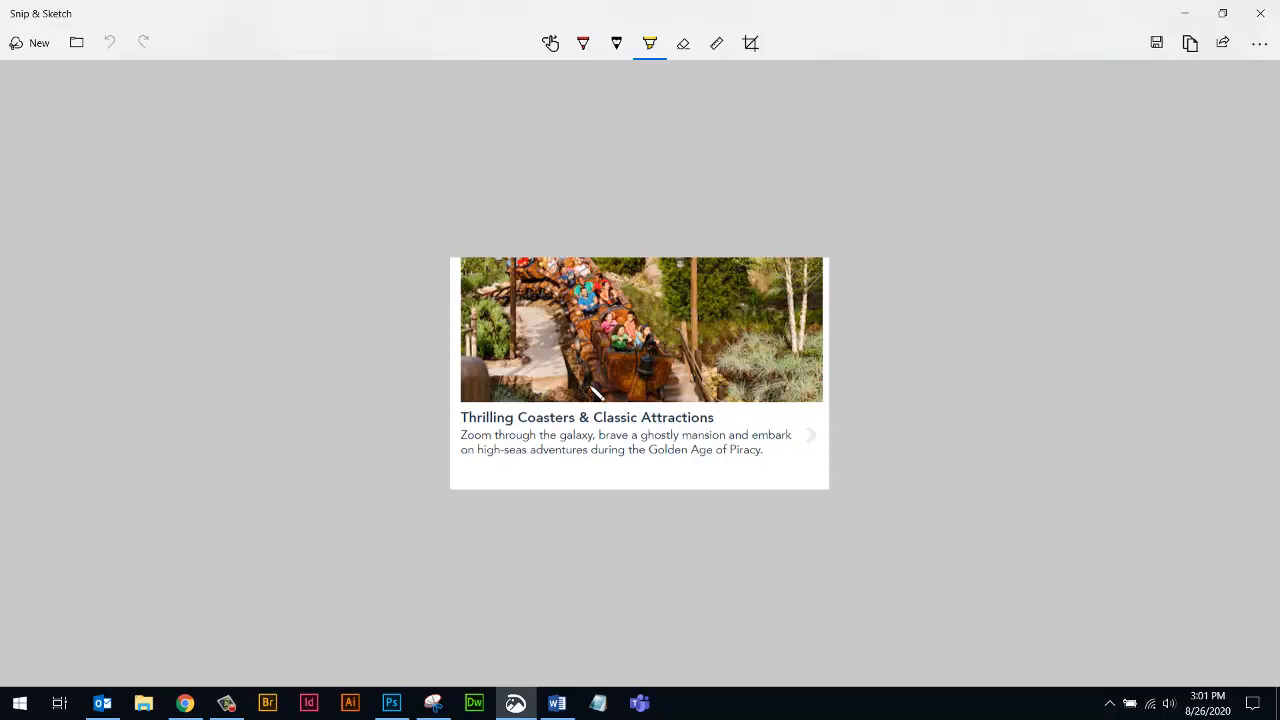
- Highlight the caption freehand in yellow, then erase that stroke
click(650, 48)
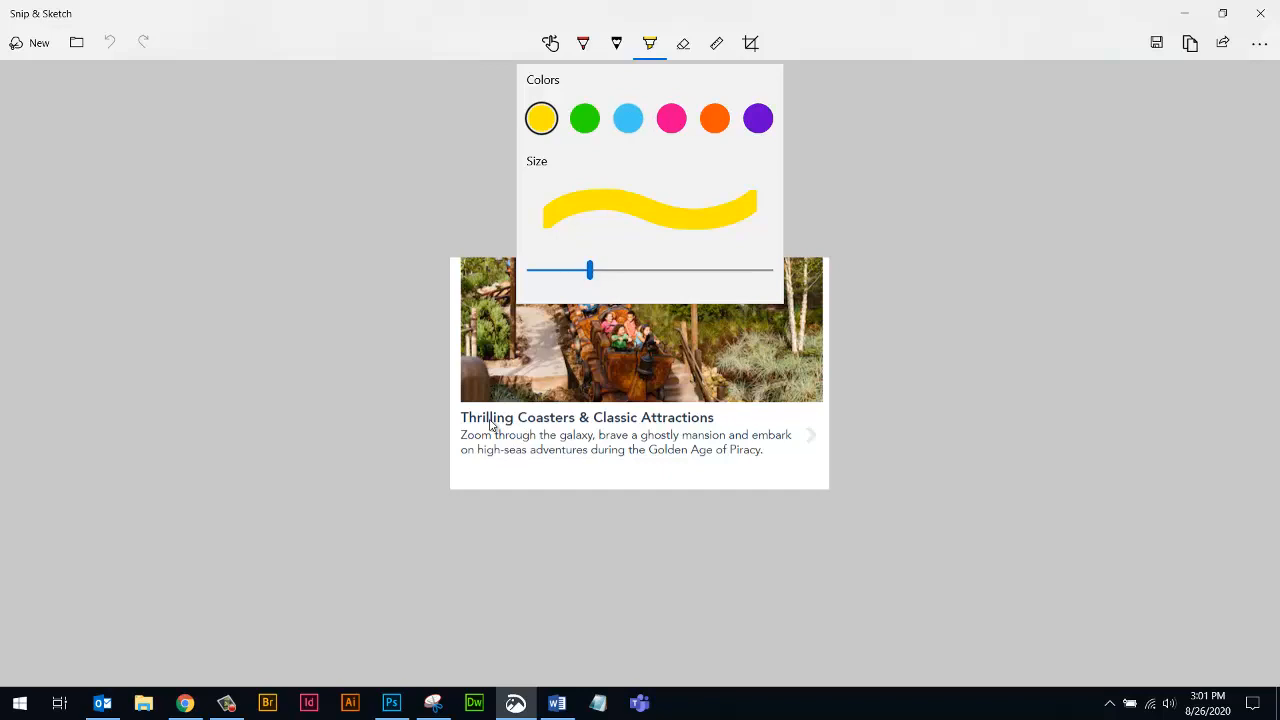
click(505, 444)
drag(533, 437, 760, 450)
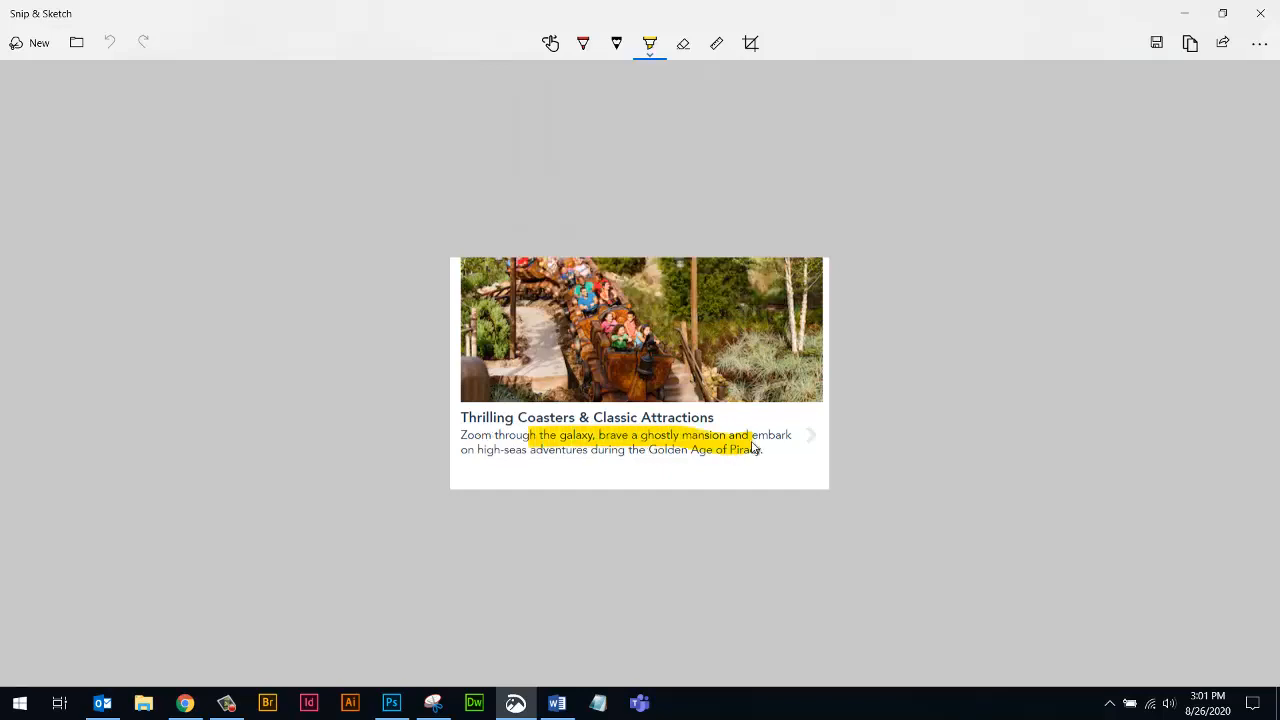
click(683, 43)
drag(656, 401, 625, 467)
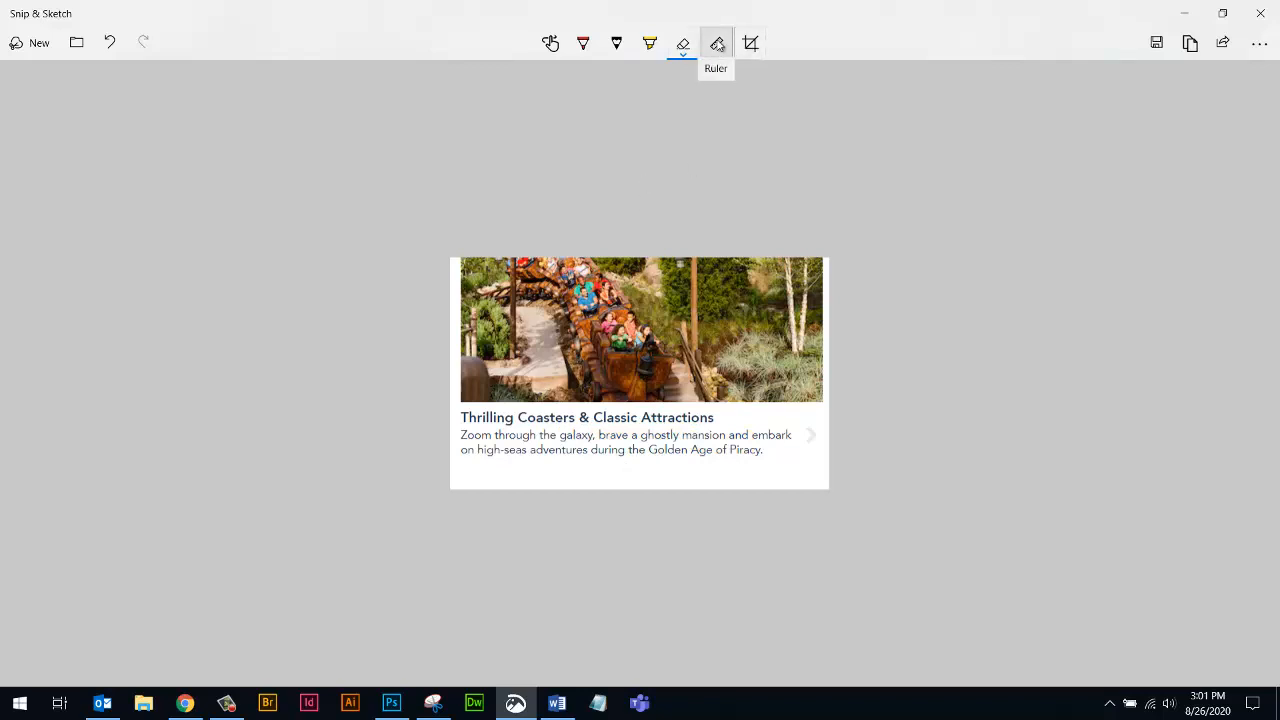
- Place the ruler over the caption and highlight the first caption line straight along it
click(718, 45)
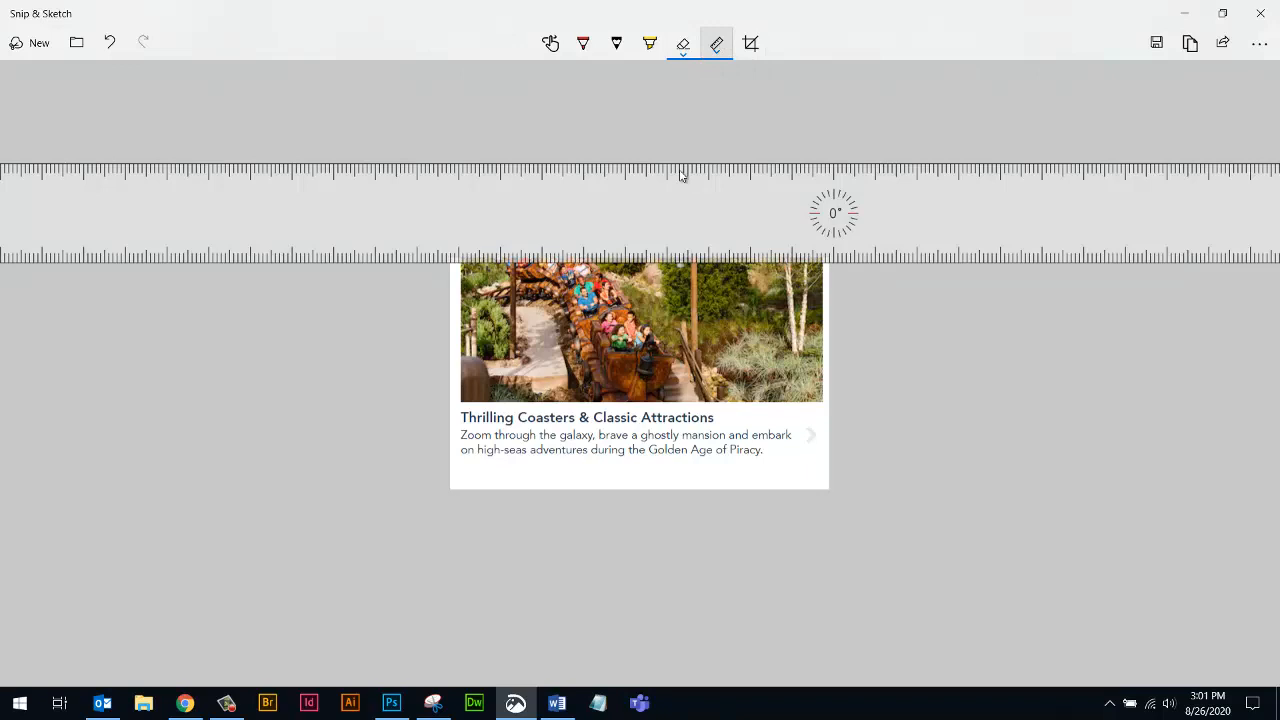
drag(674, 205, 654, 483)
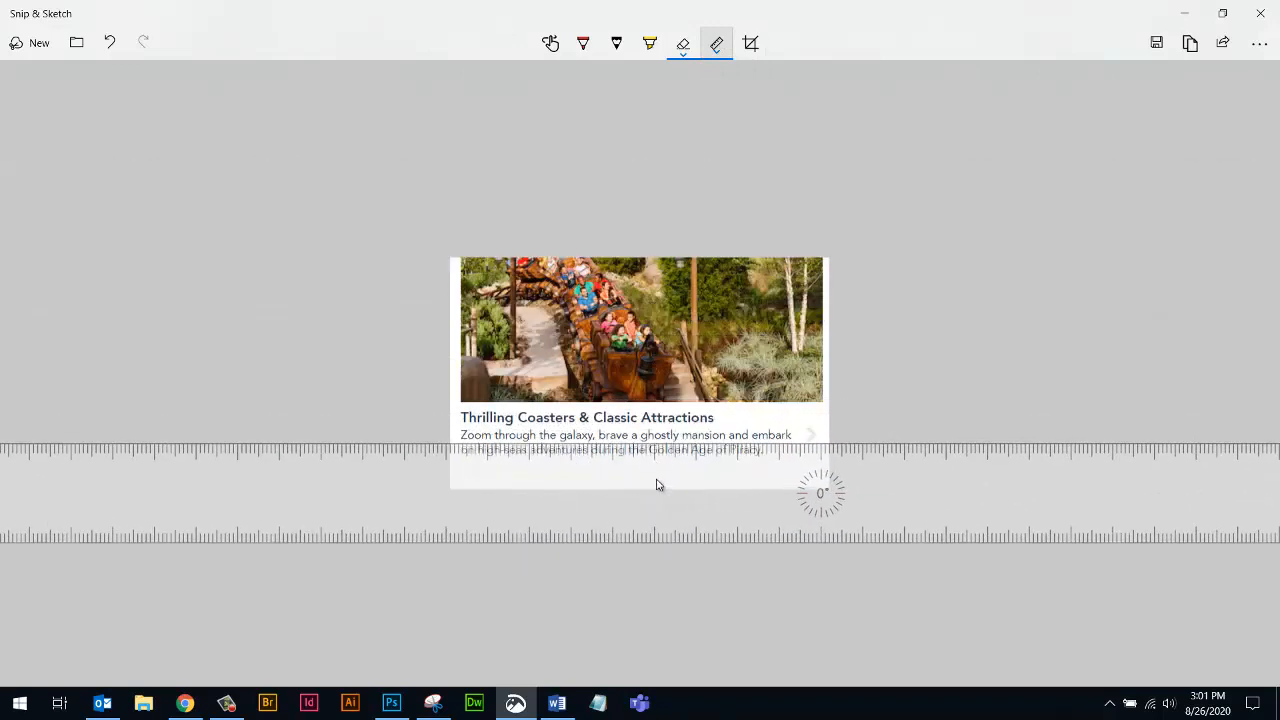
click(652, 45)
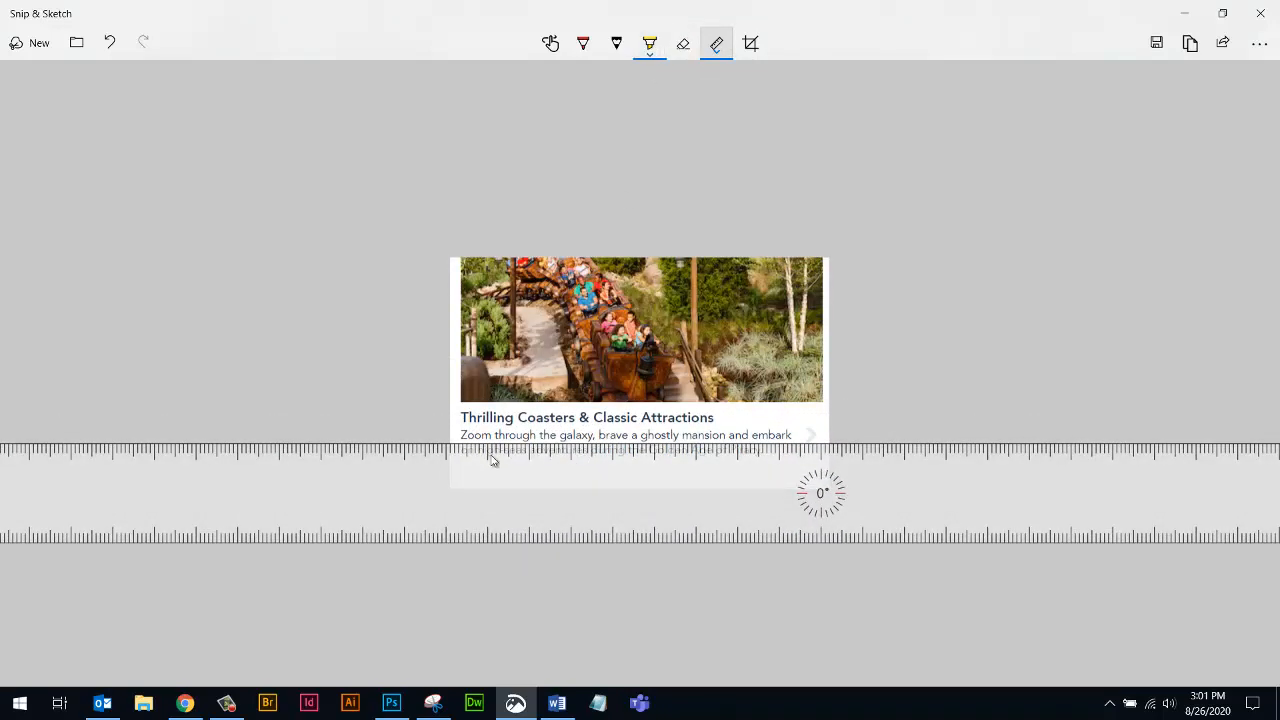
drag(458, 436, 812, 436)
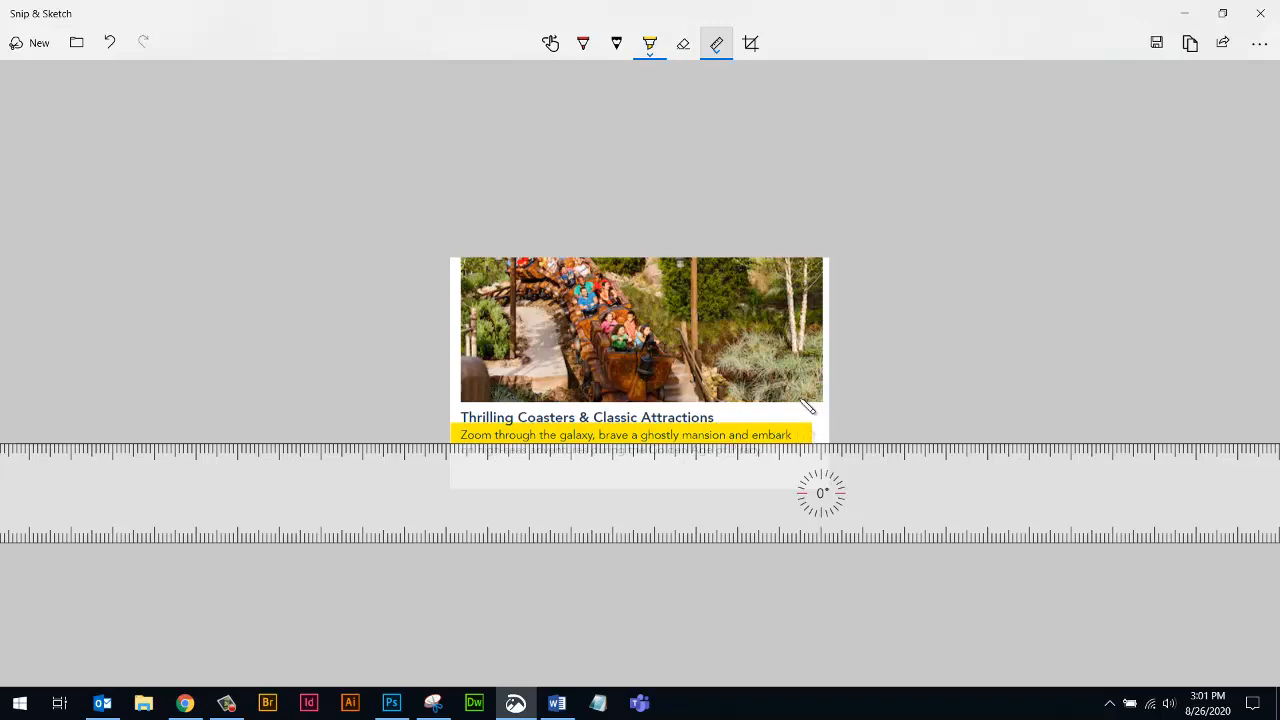
- Glance at the pen options, copy the annotated snip, and bring Word to the front
click(584, 44)
click(585, 45)
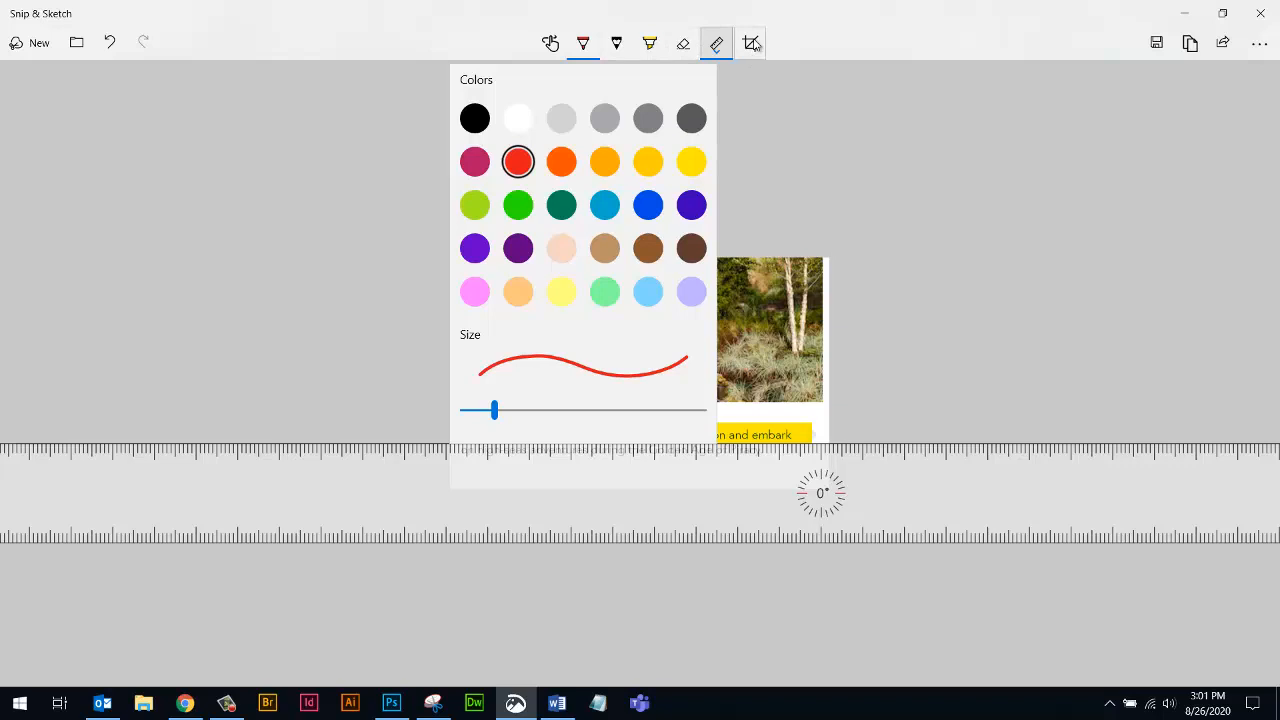
click(1000, 28)
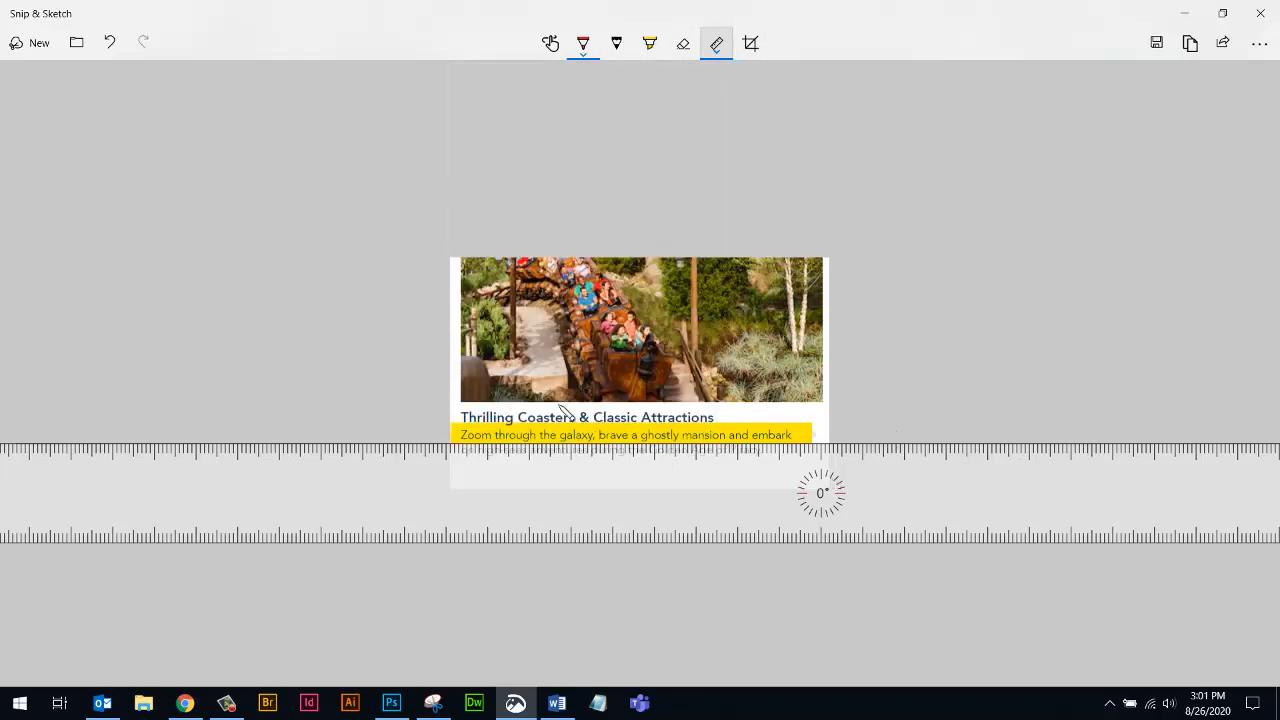
click(1190, 45)
click(566, 710)
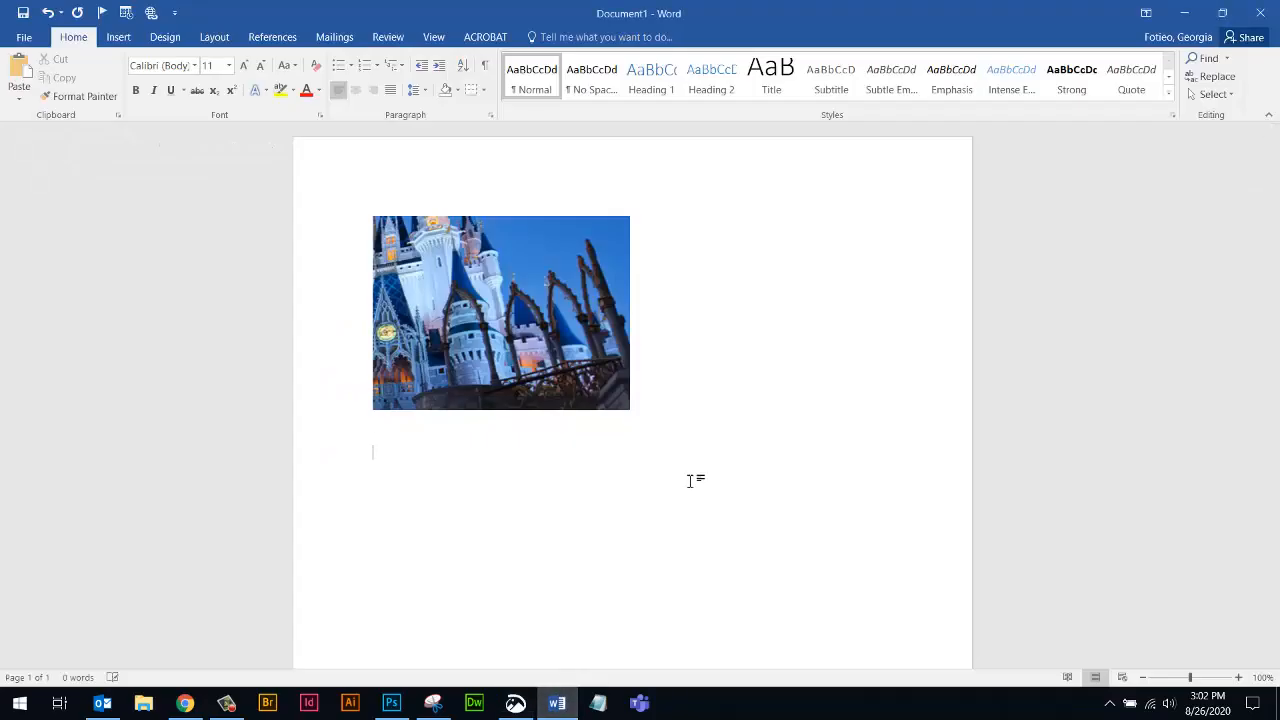
- Paste the highlighted coaster card below the castle photo and return to Snip & Sketch
key(ctrl+v)
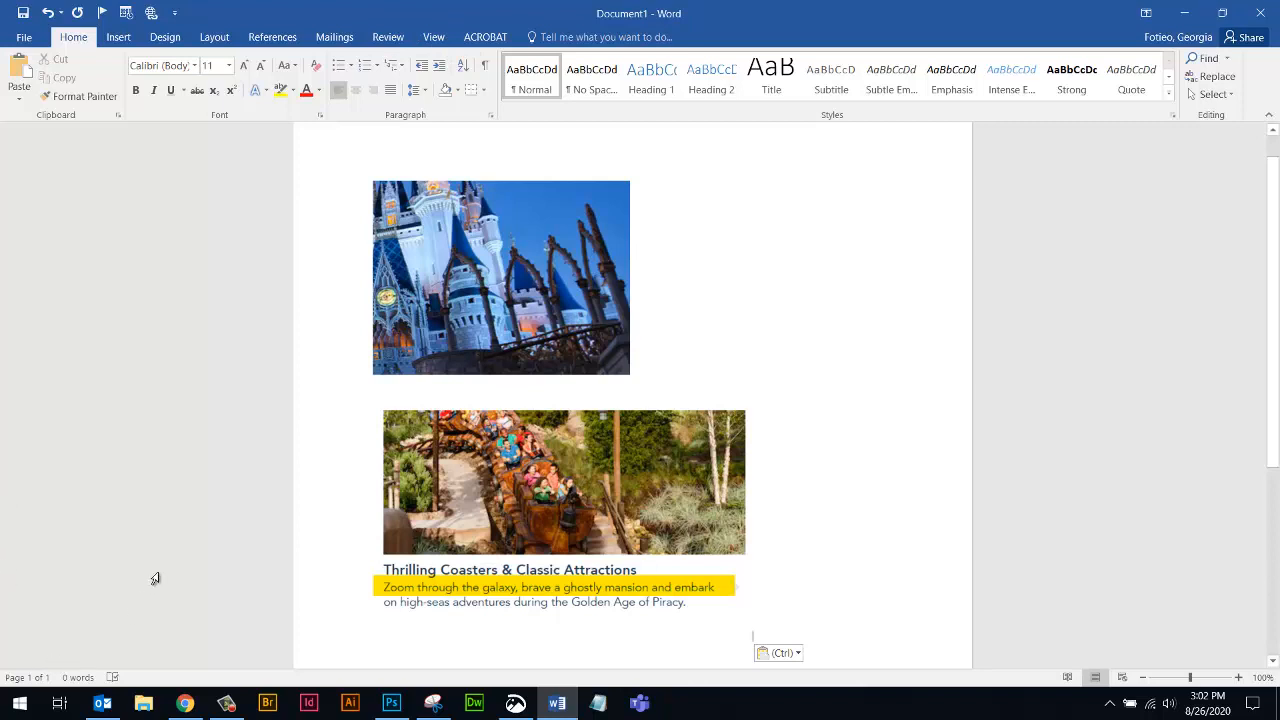
click(515, 705)
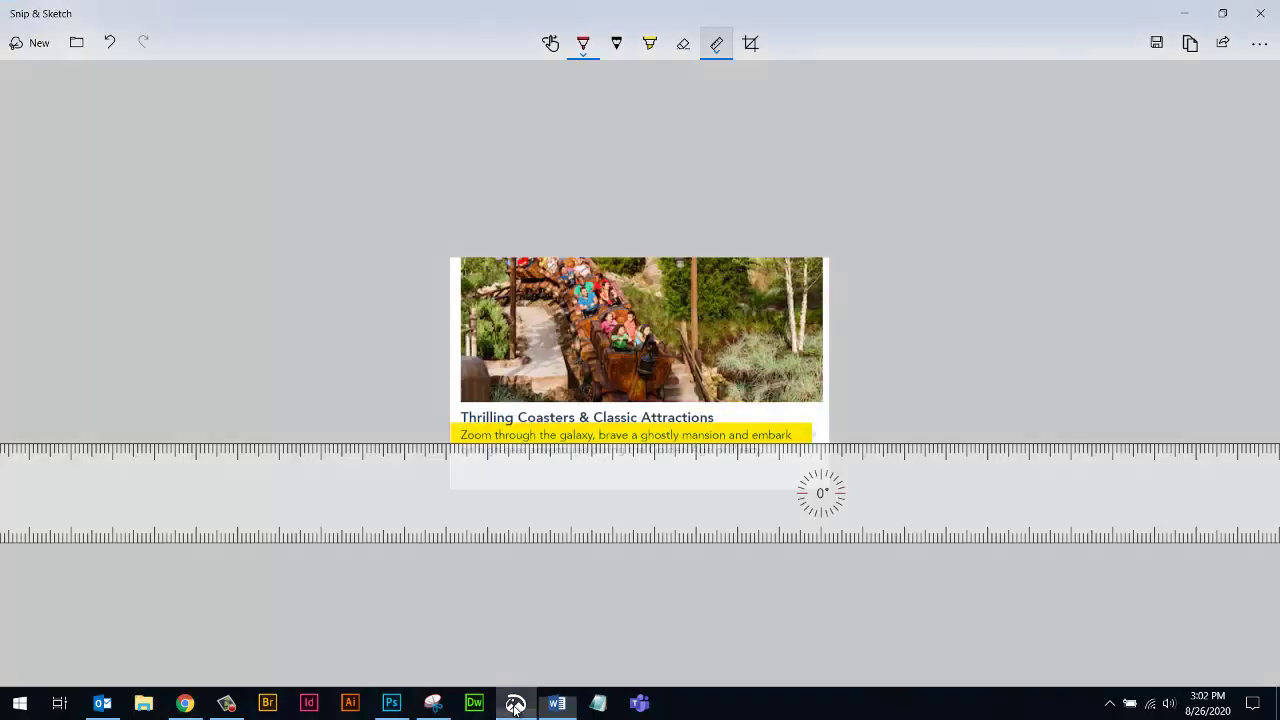
- Snip a rectangle around Word's ribbon, copy it, and switch back to Word
click(28, 43)
drag(150, 24, 1005, 105)
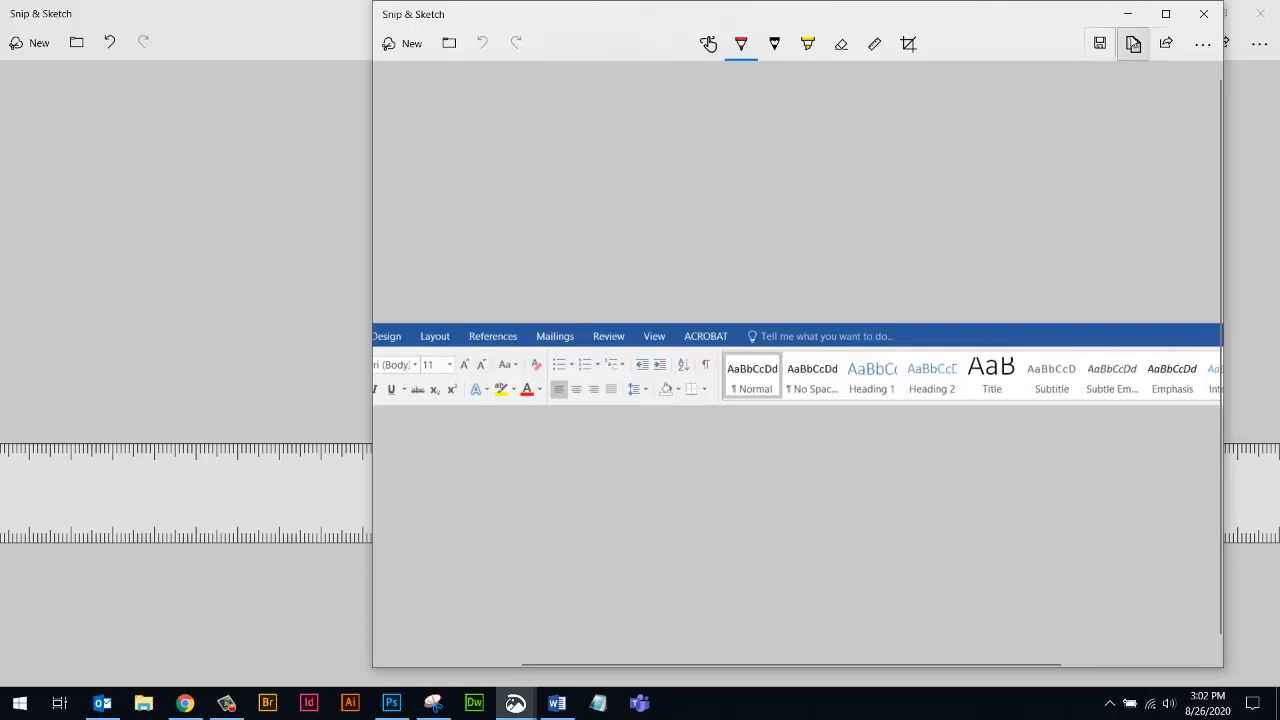
click(1133, 43)
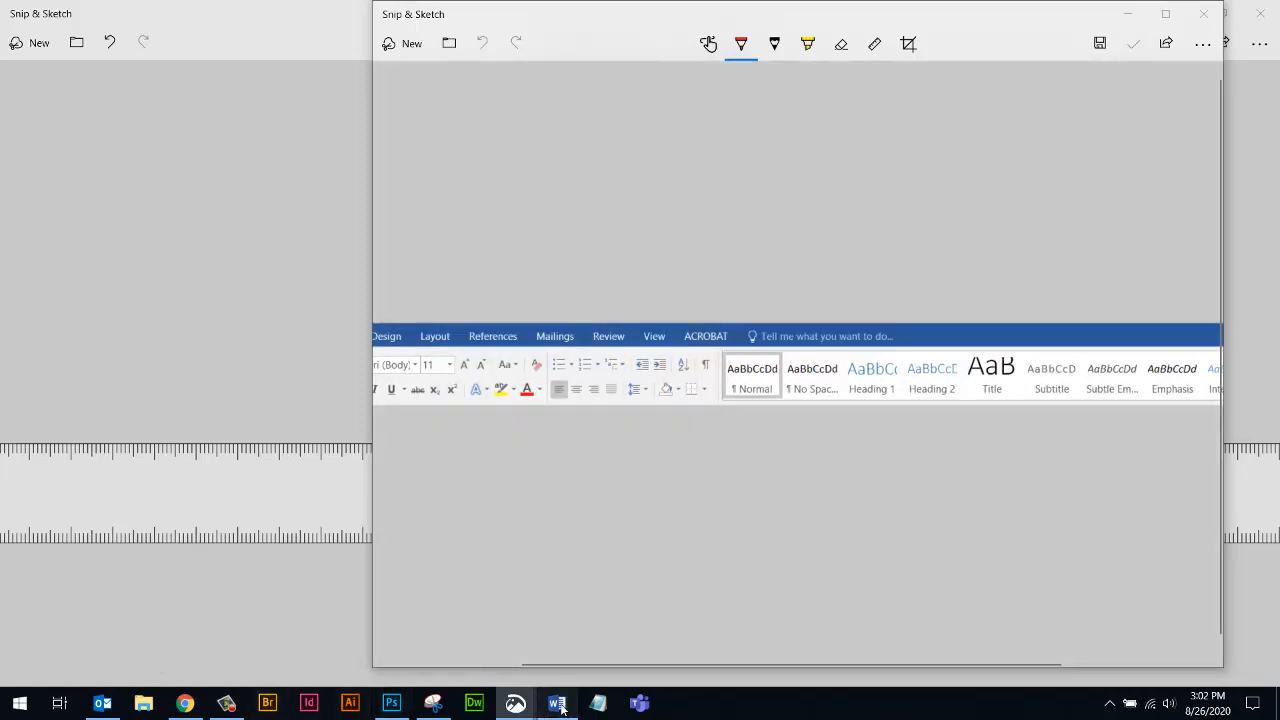
click(556, 703)
- Paste the ribbon snip below the coaster attraction card
key(ctrl+v)
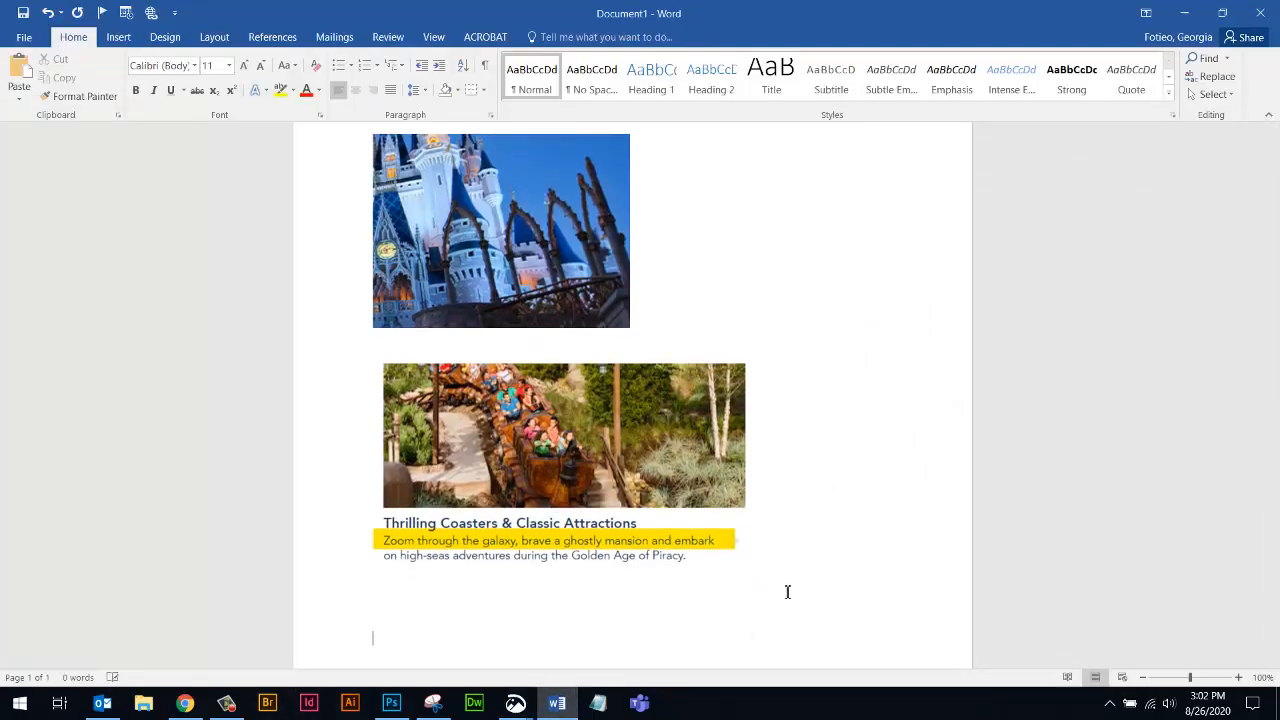